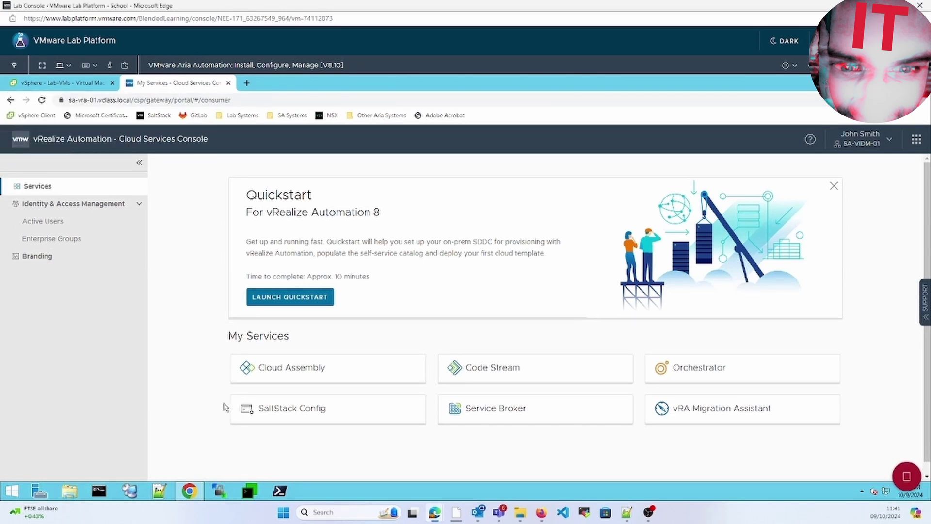
Step: Open the Cloud Assembly service and go to its Infrastructure tab
left_click(301, 375)
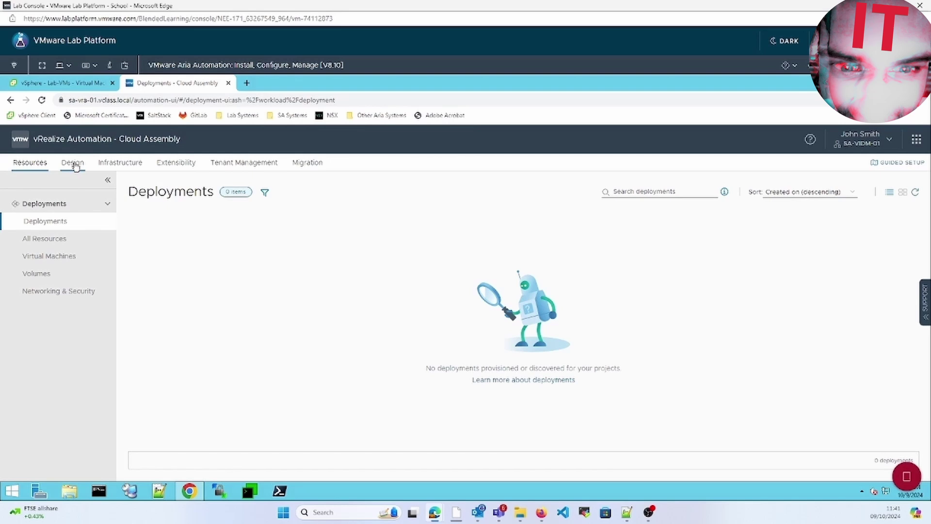
left_click(135, 163)
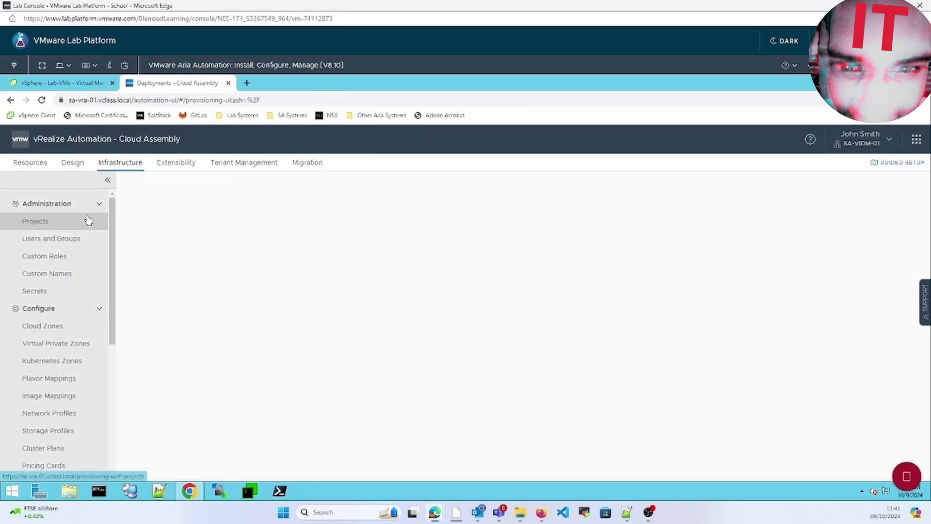
Step: Start a new project under Administration > Projects and name it Tag-vm
left_click(63, 222)
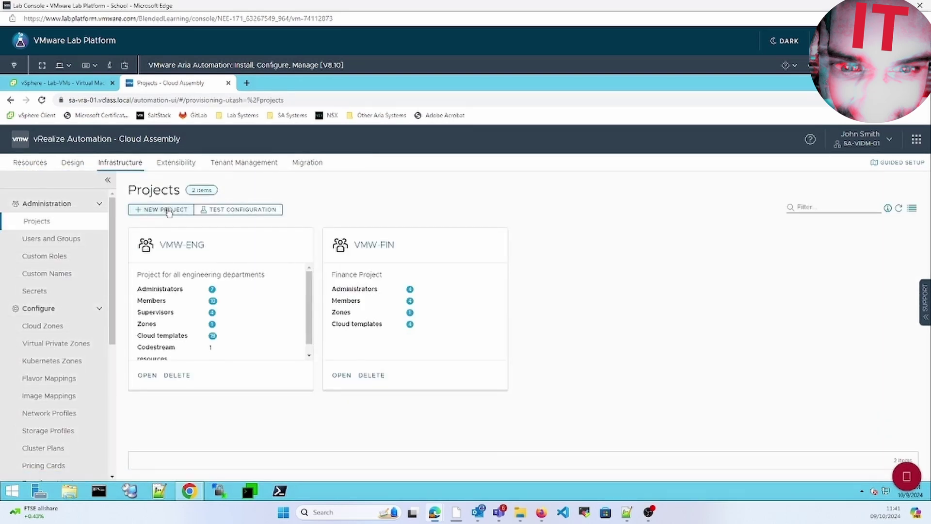
left_click(167, 209)
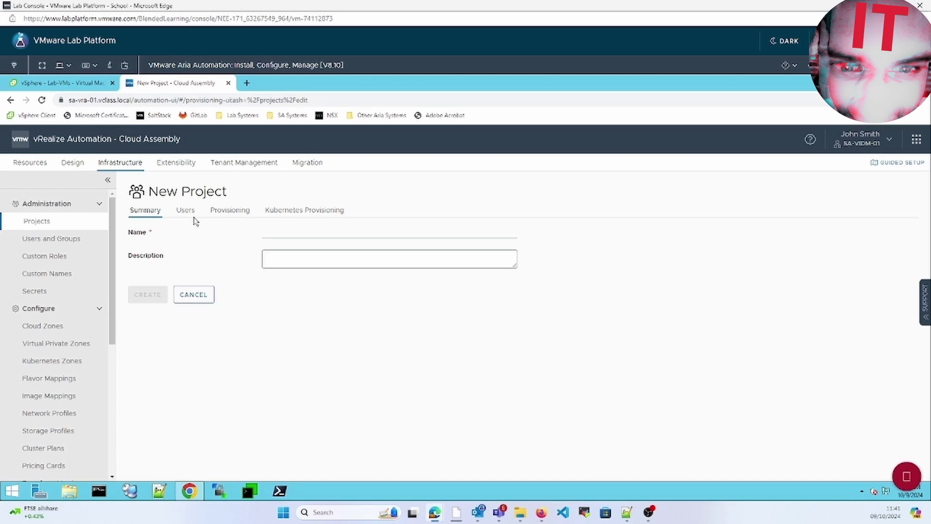
left_click(302, 235)
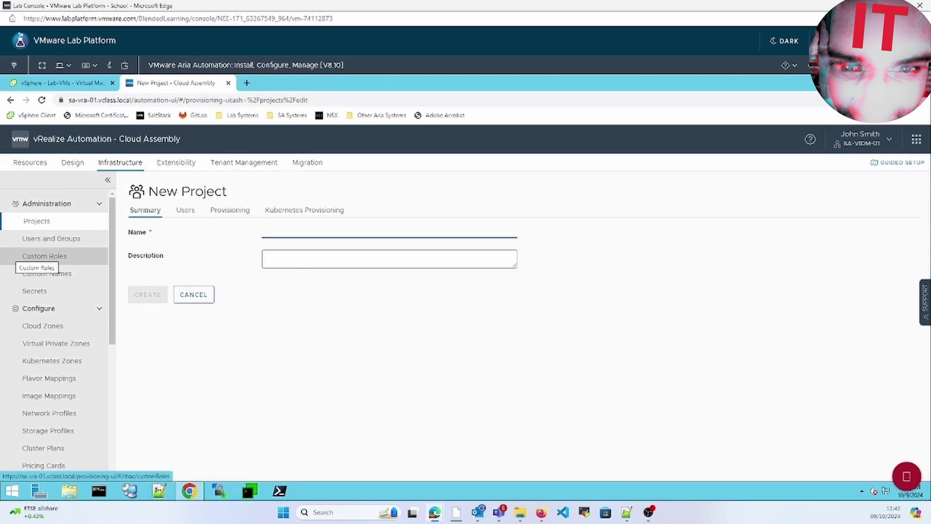
type("Tag-vm")
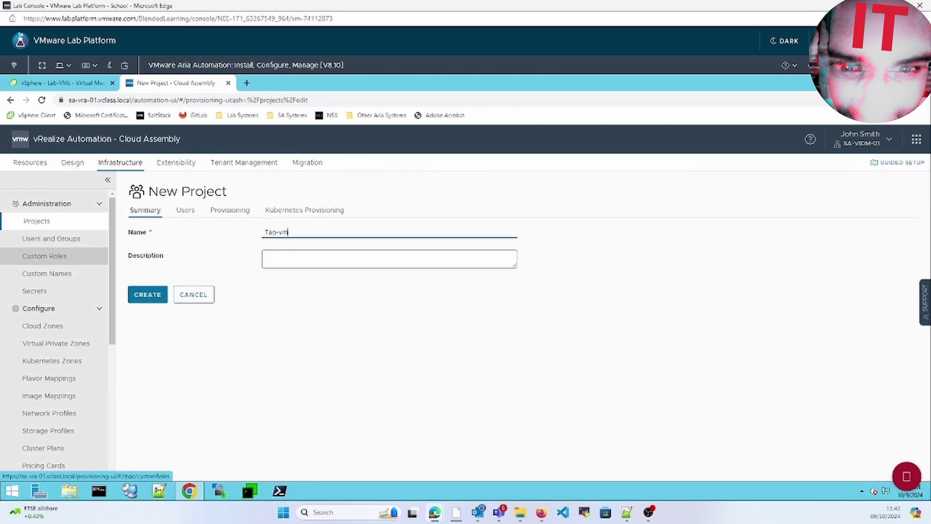
Step: Add the ENG-CA-Admins group to the project with the Administrator role
left_click(184, 210)
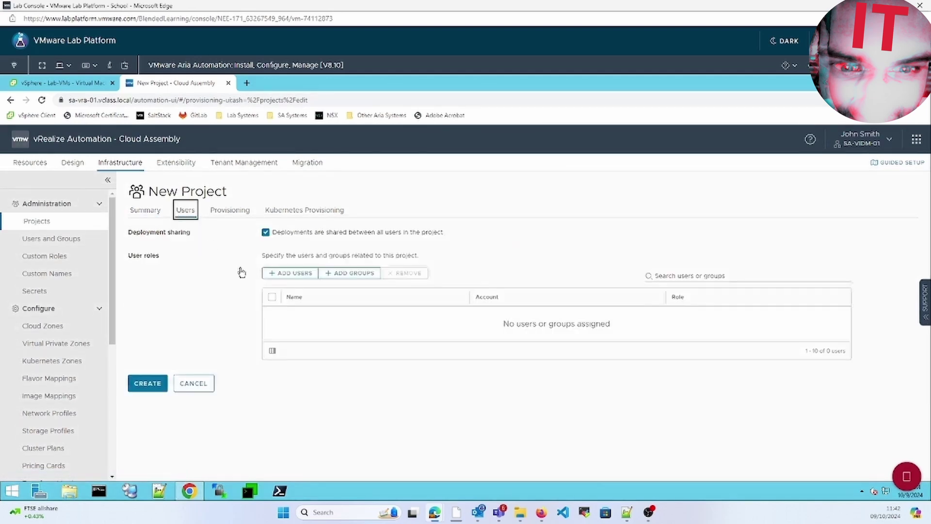
left_click(360, 275)
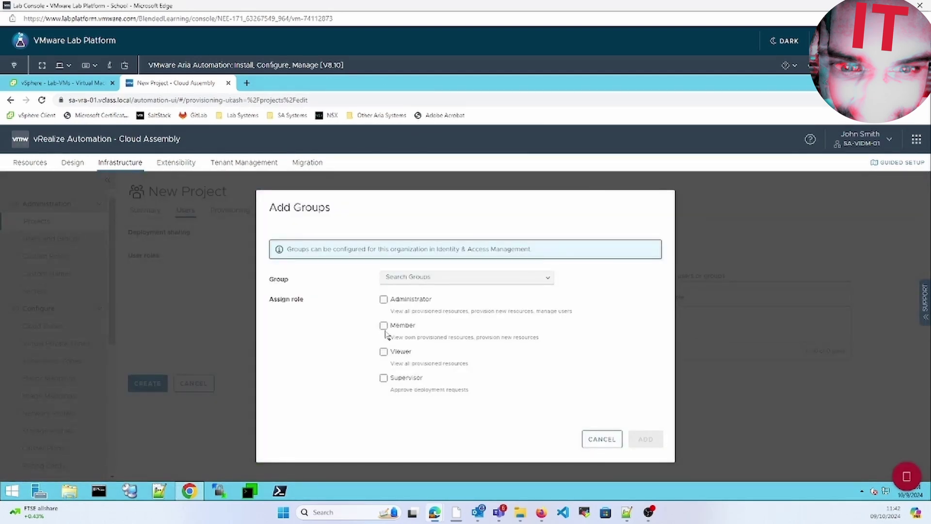
left_click(420, 280)
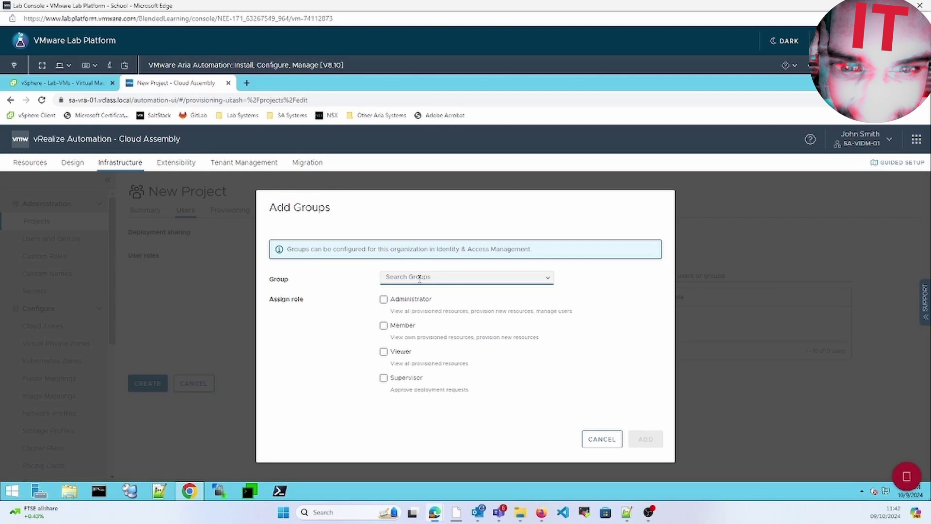
type("ENG")
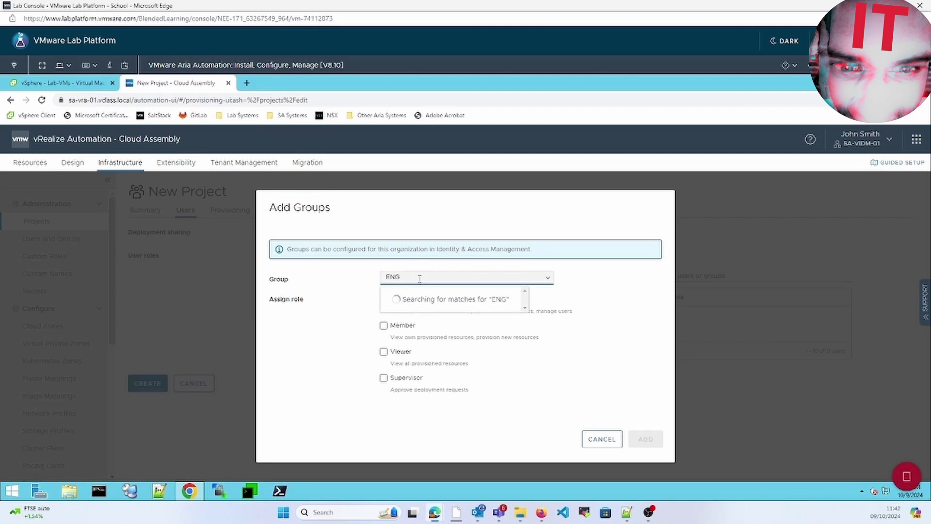
type("-CA-A")
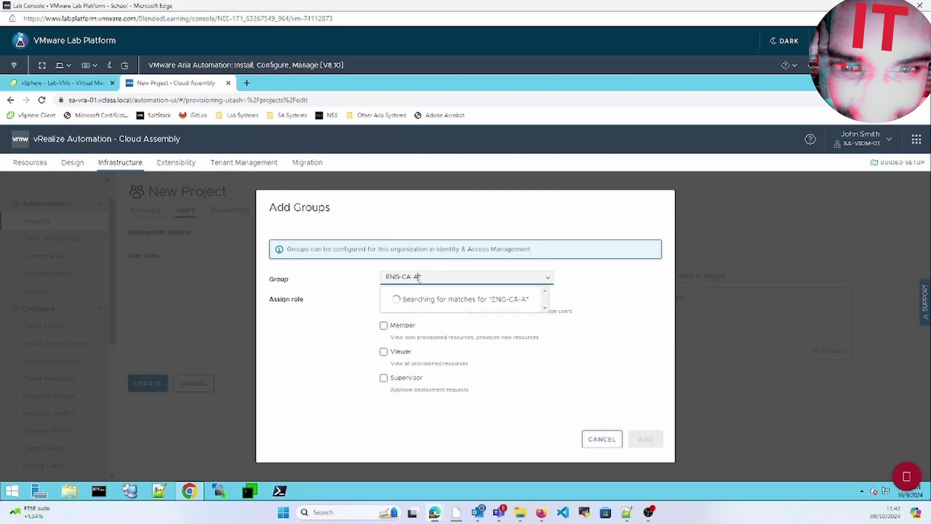
type("D")
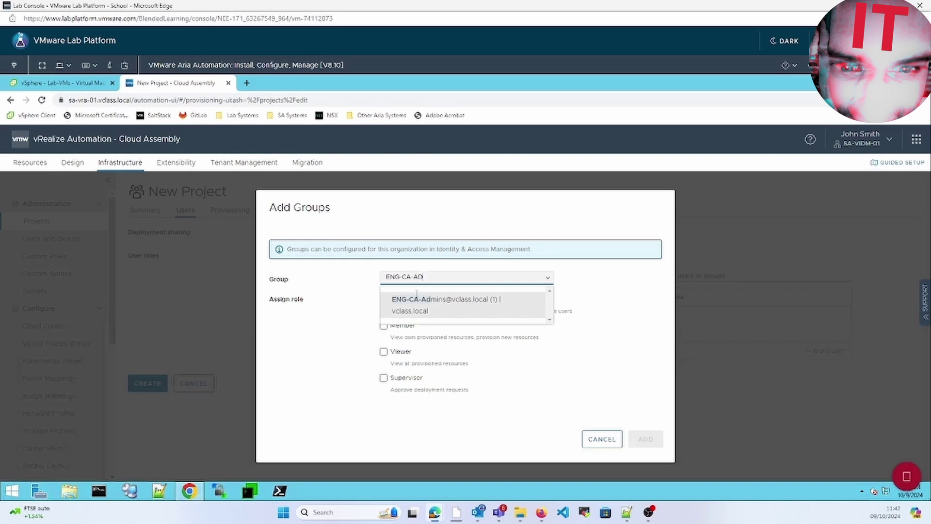
left_click(417, 308)
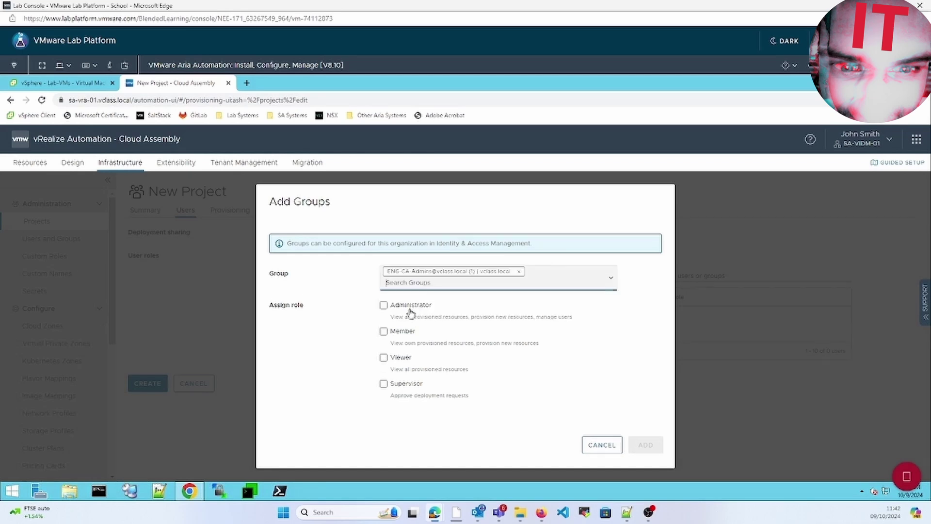
left_click(386, 308)
left_click(656, 446)
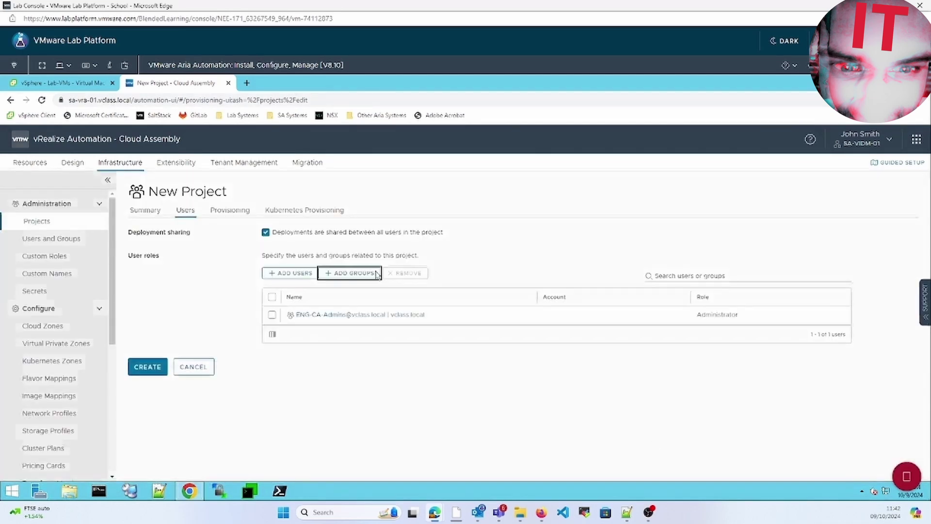
Step: Add the VMW-CZ-01 cloud zone to the project's provisioning zones
left_click(239, 210)
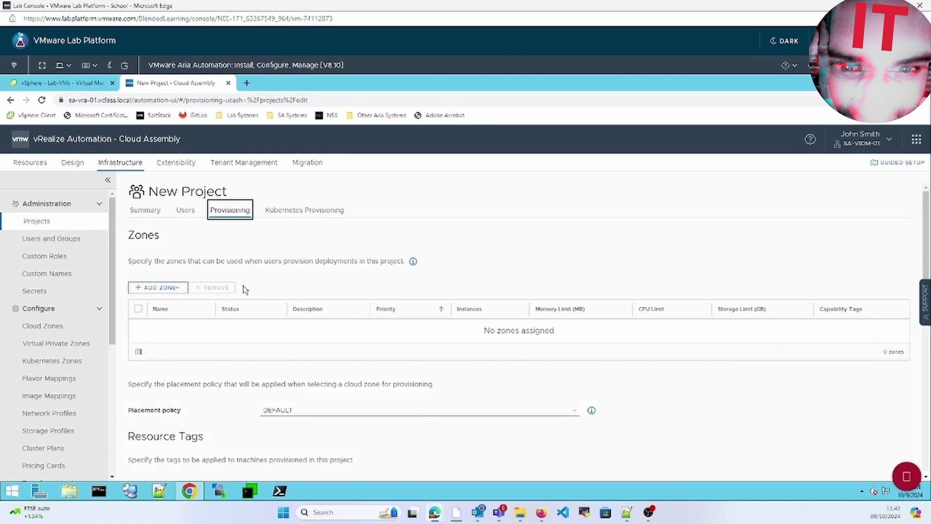
left_click(156, 288)
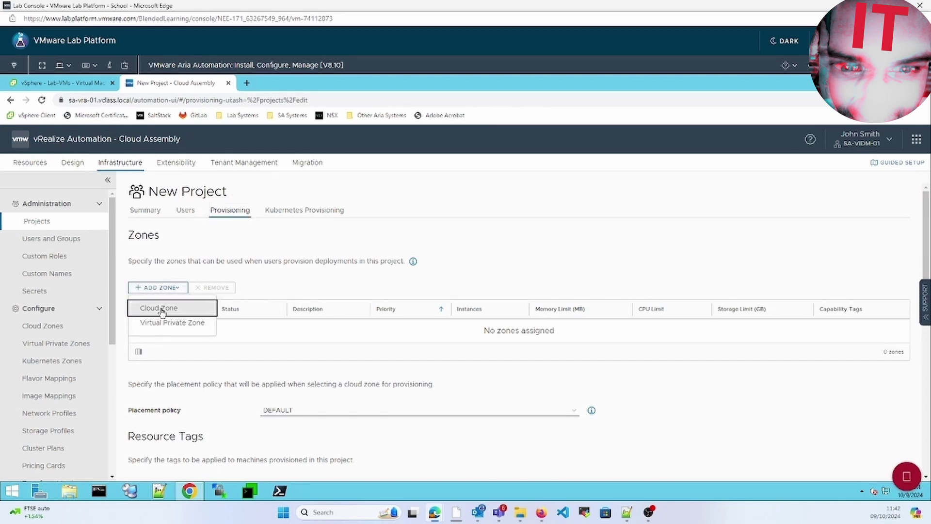
left_click(160, 309)
left_click(359, 274)
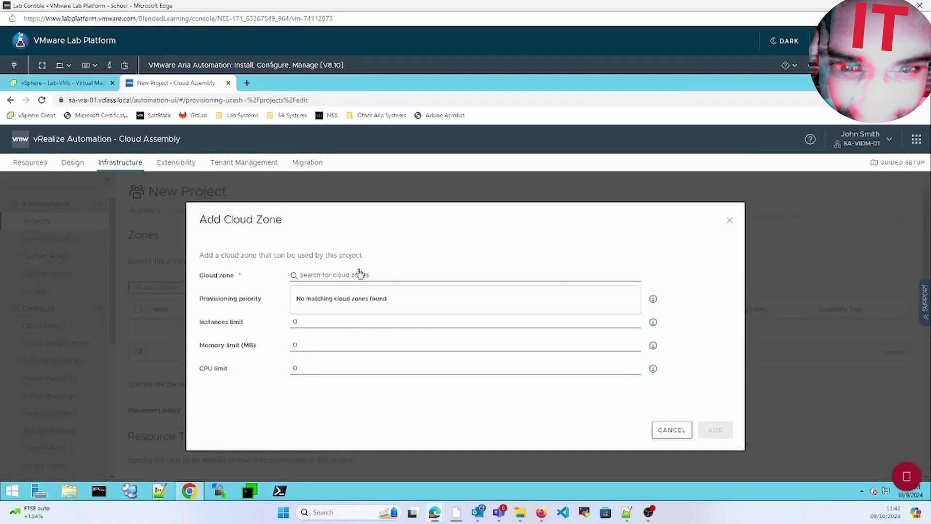
left_click(338, 276)
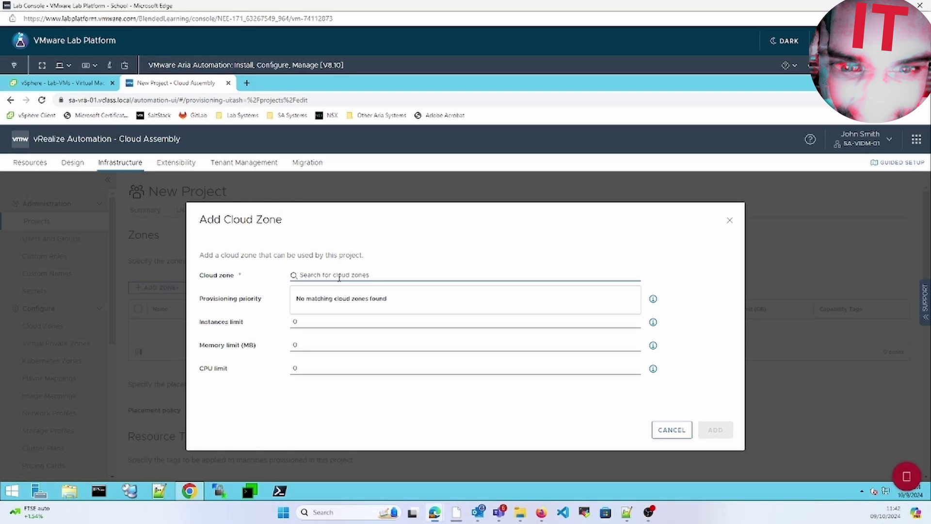
type("CA")
left_click(349, 306)
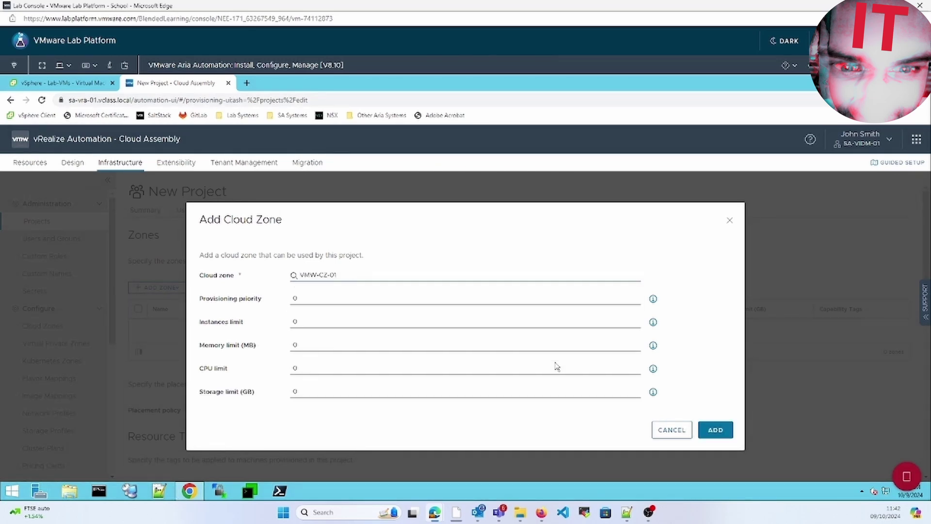
left_click(716, 430)
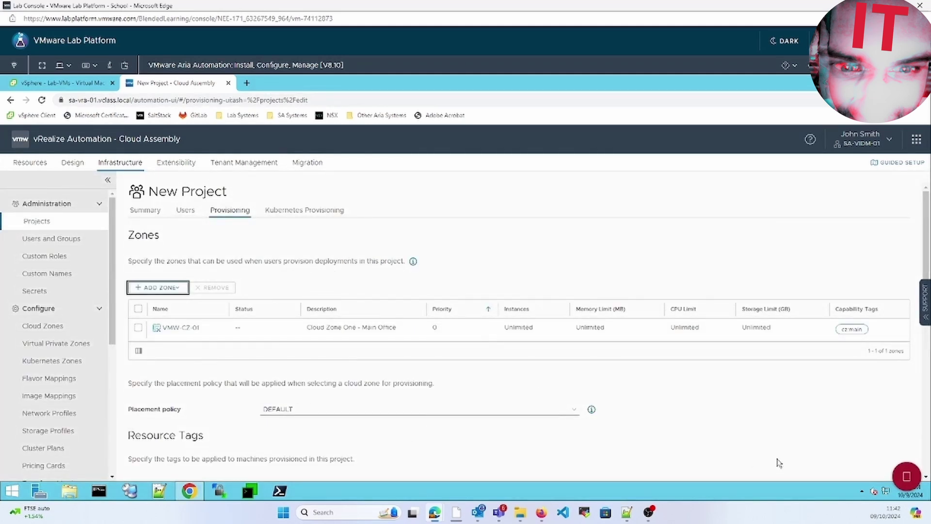
scroll(926, 423, "down", 4)
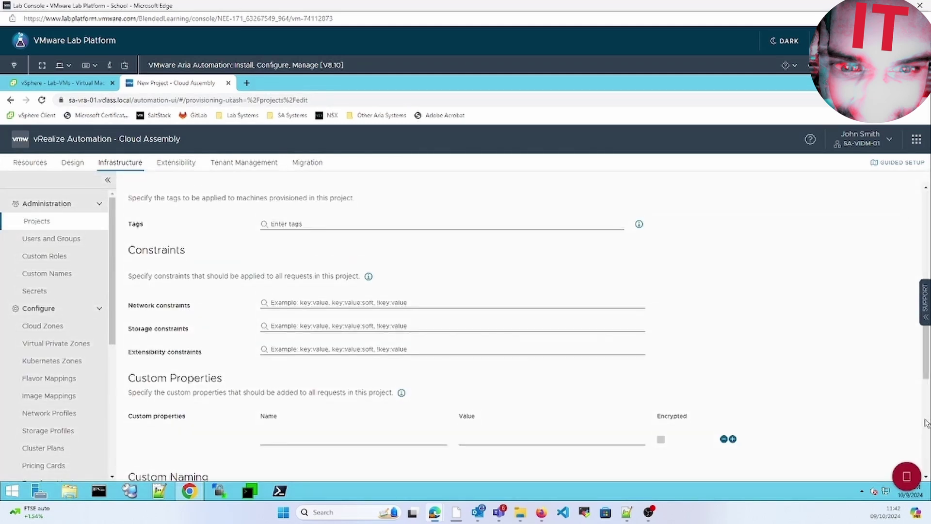
scroll(603, 321, "up", 1)
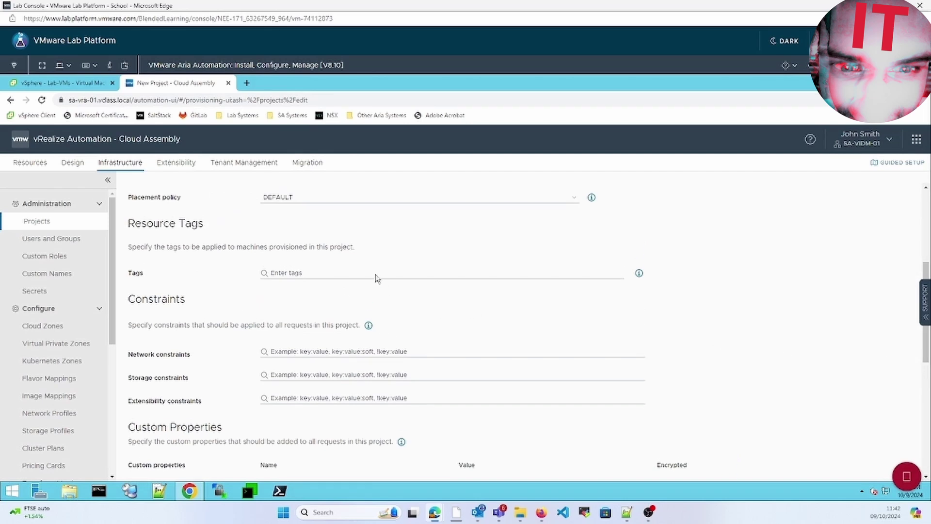
Step: Add the resource tag vm:important and create the Tag-vm project
left_click(374, 268)
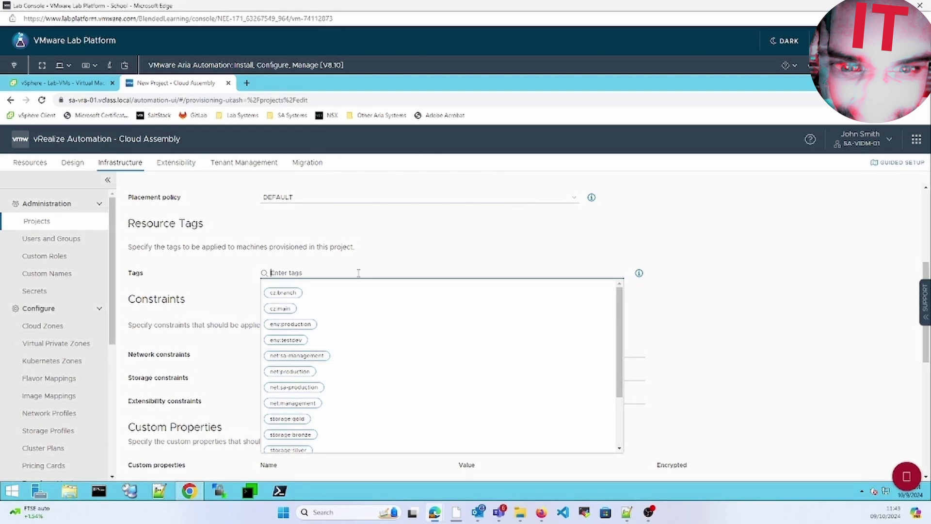
type("vm:")
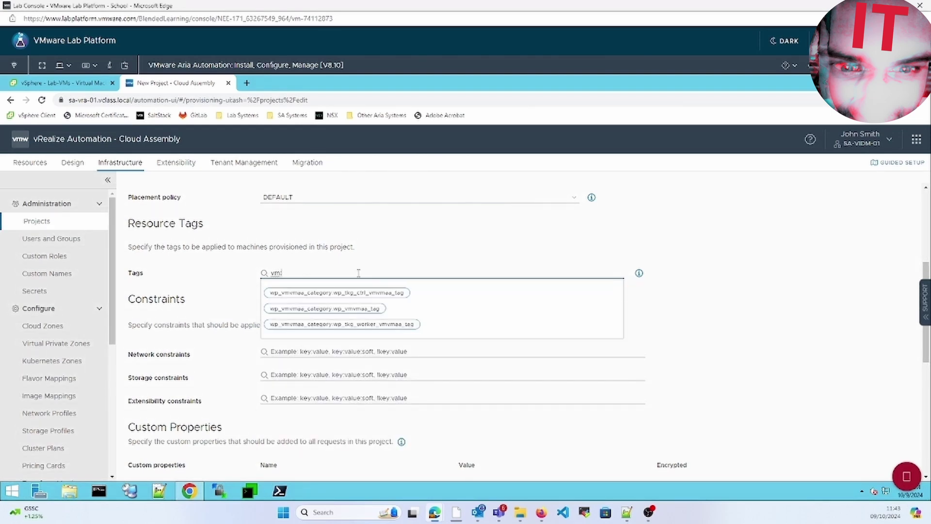
type(":")
type("tand")
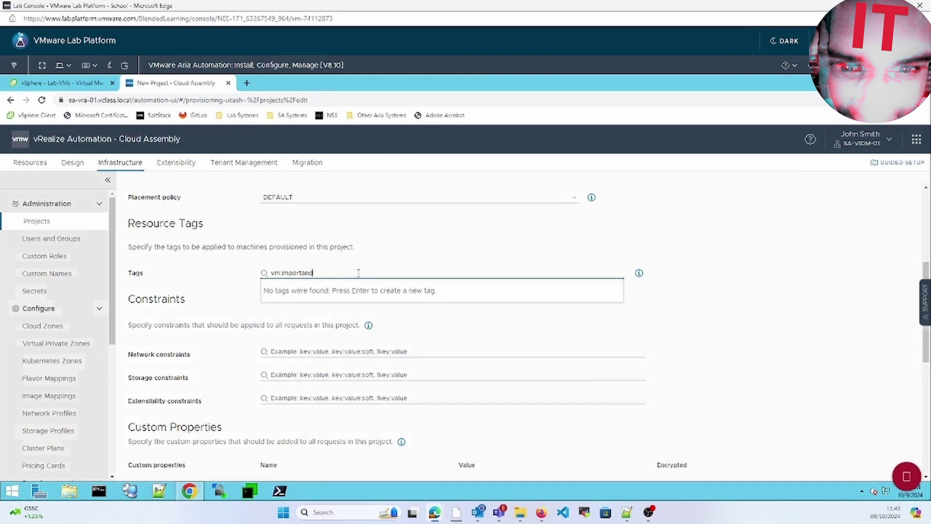
key("BackSpace")
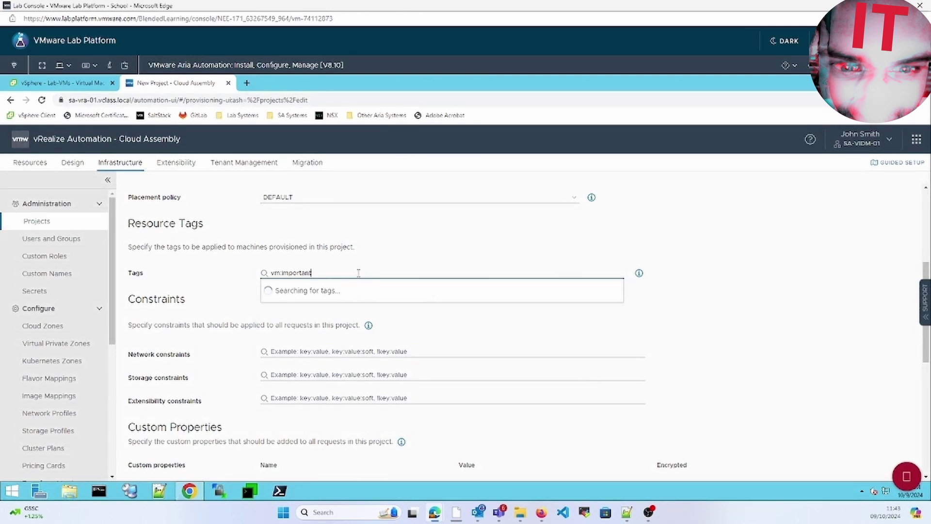
type("t")
key("Return")
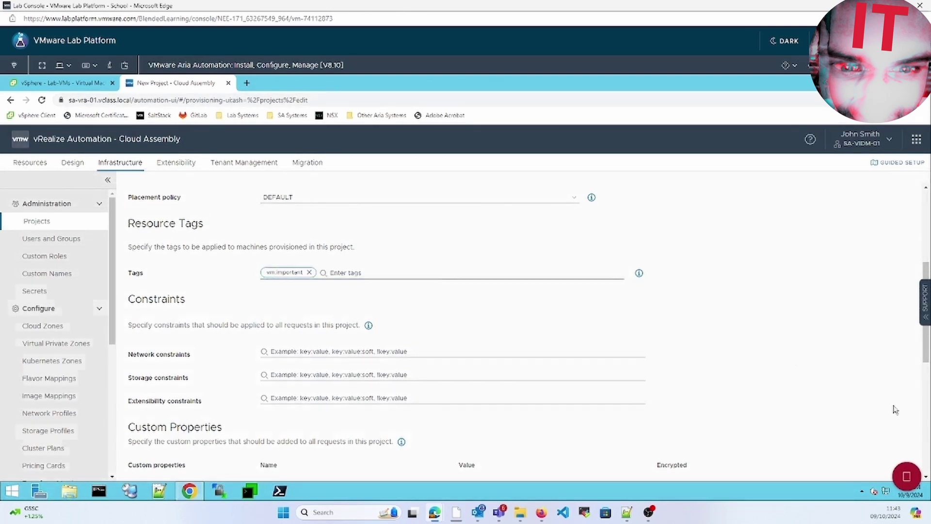
left_click(927, 402)
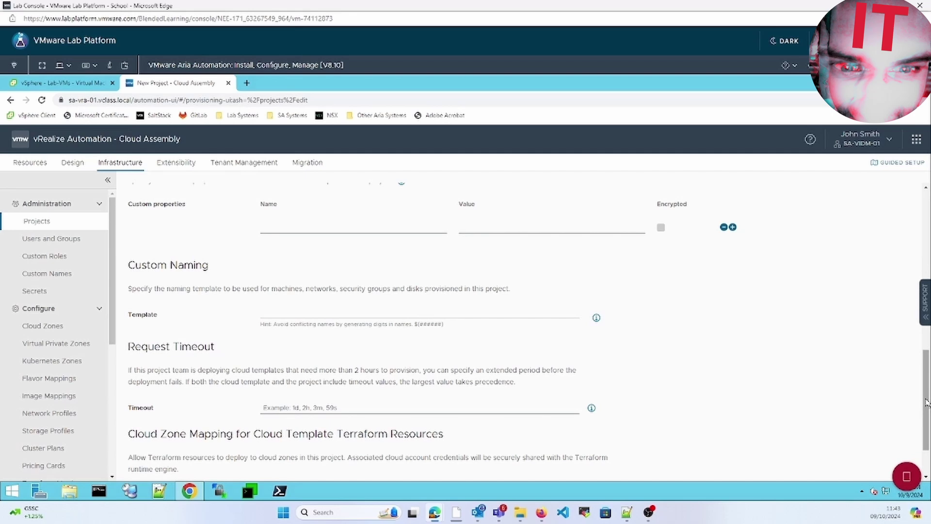
left_click_drag(926, 402, 926, 466)
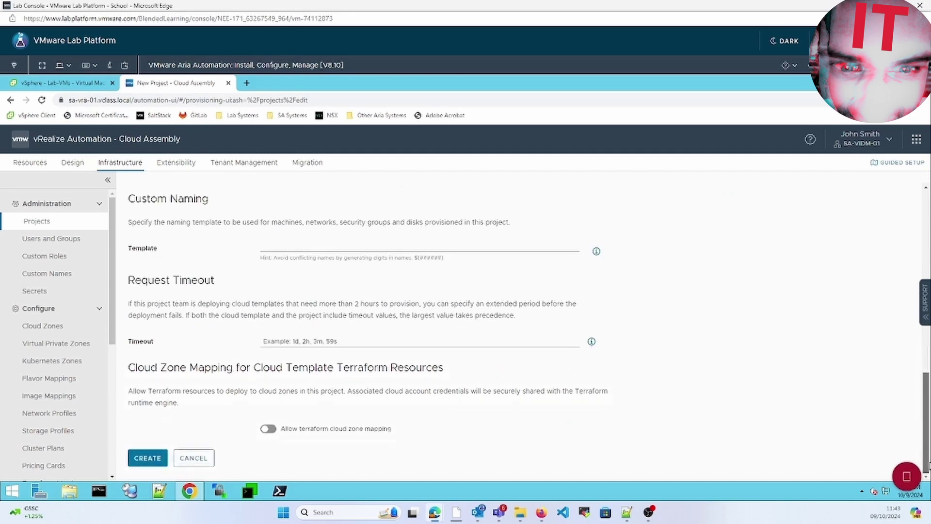
left_click(147, 458)
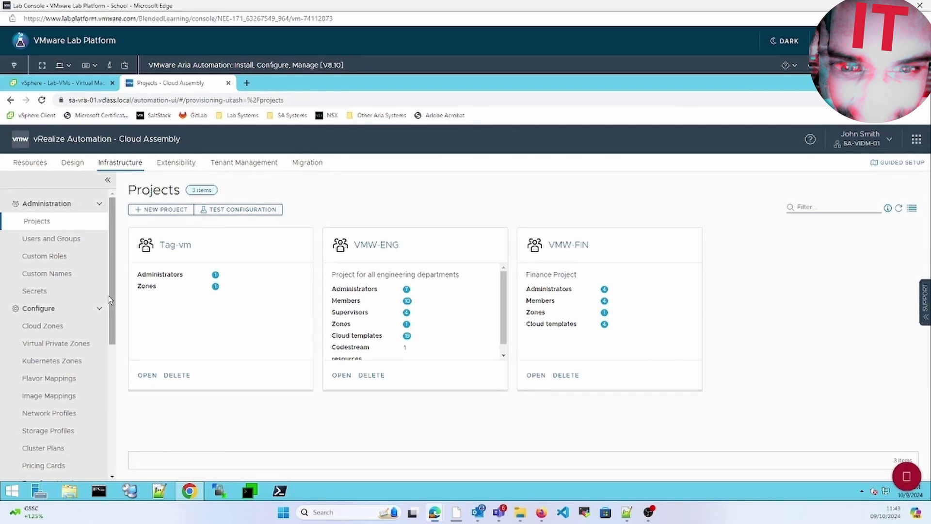
Step: Filter the cloud templates by 'cent' and select VMW-CentOS-Static
left_click(73, 164)
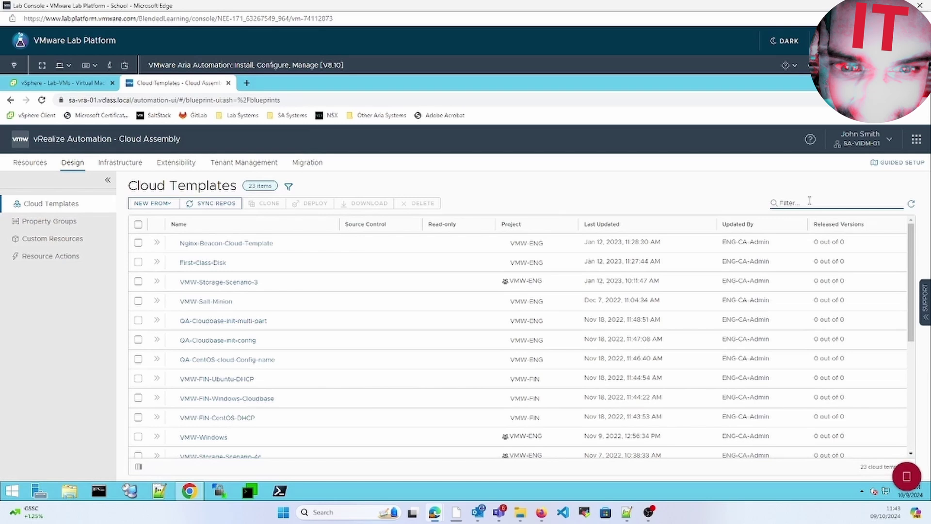
type("cent")
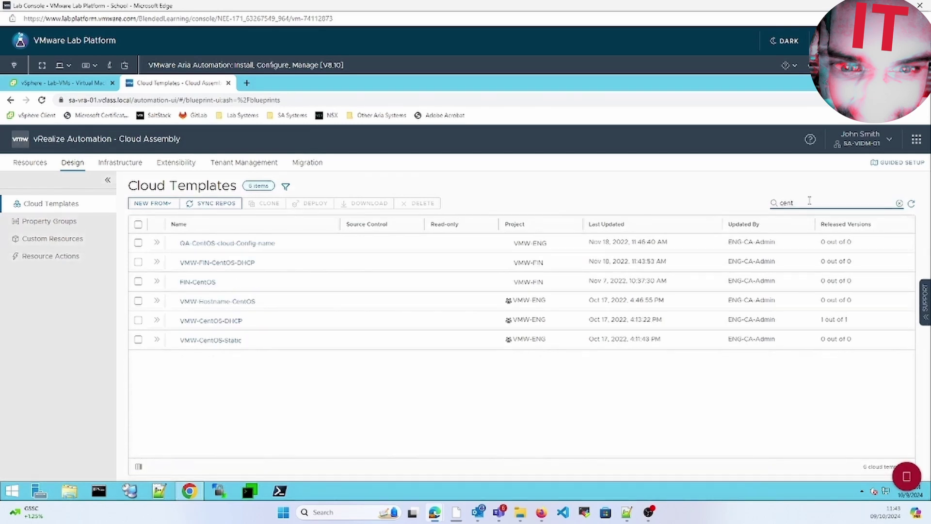
type("i")
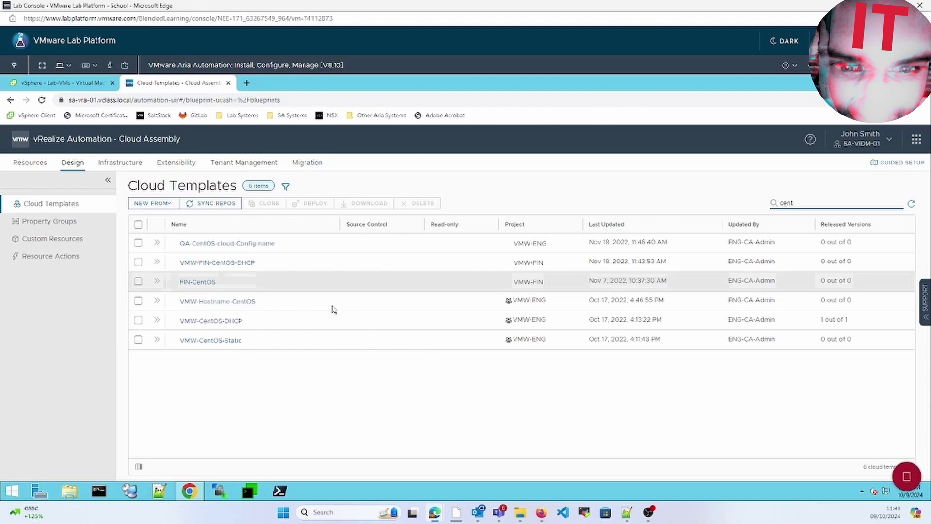
left_click(139, 339)
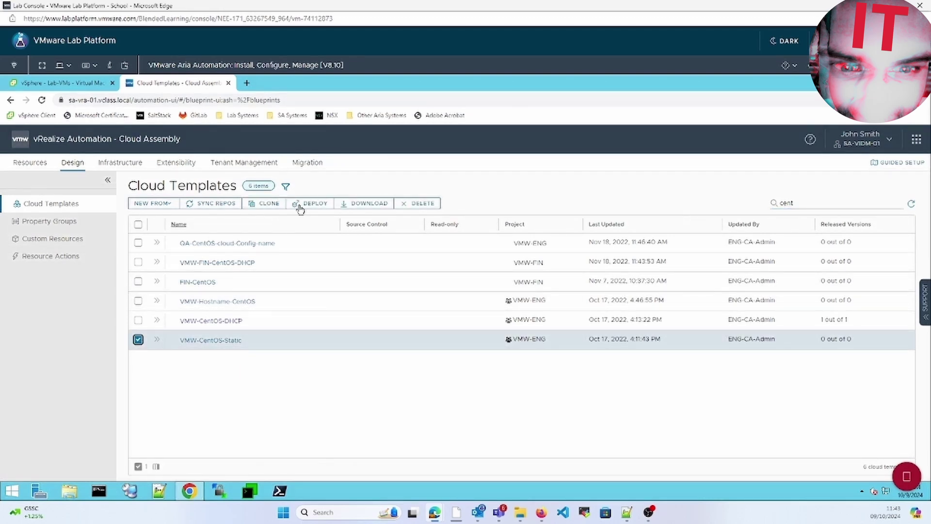
Step: Name the clone test-tagging and assign it to the Tag-vm project
left_click(273, 206)
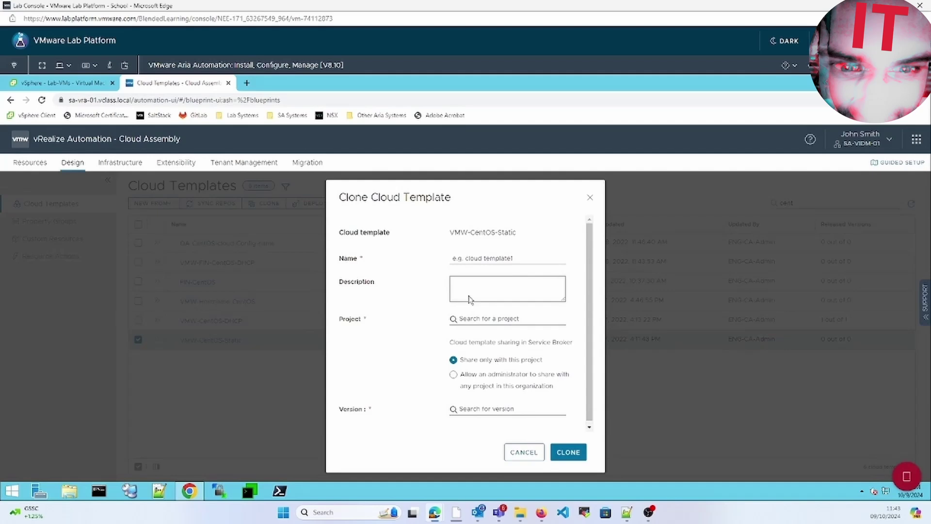
left_click(484, 259)
type("test-tagging")
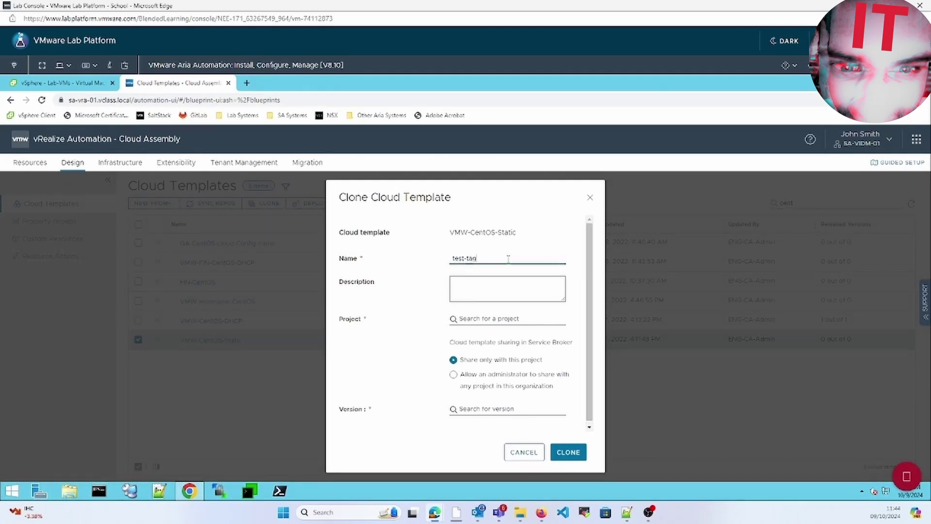
left_click(489, 318)
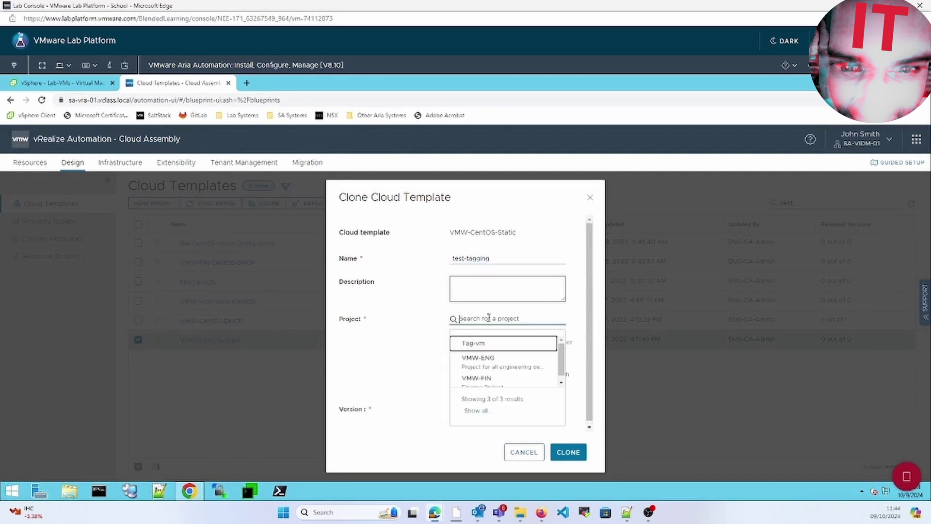
left_click(490, 347)
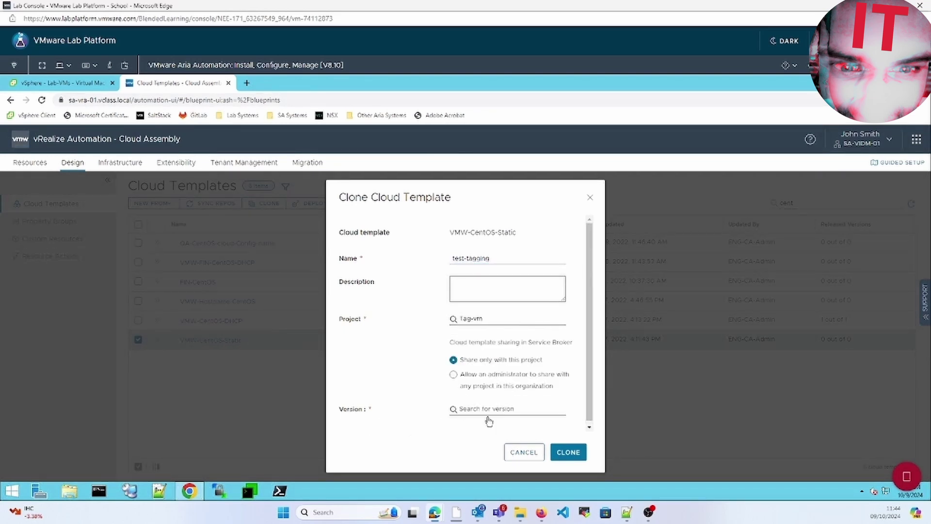
Step: Allow administrator sharing, base the clone on Current Draft, and create it
left_click(505, 415)
left_click(453, 371)
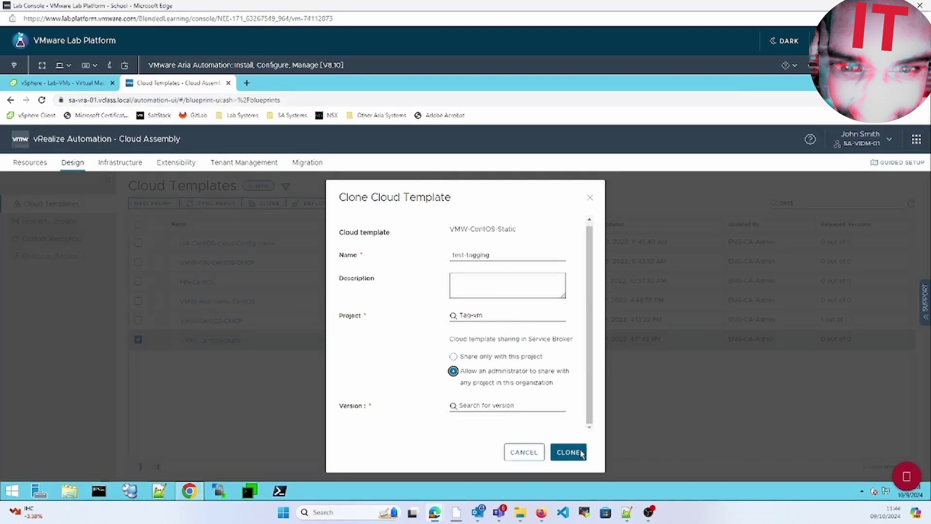
left_click(581, 453)
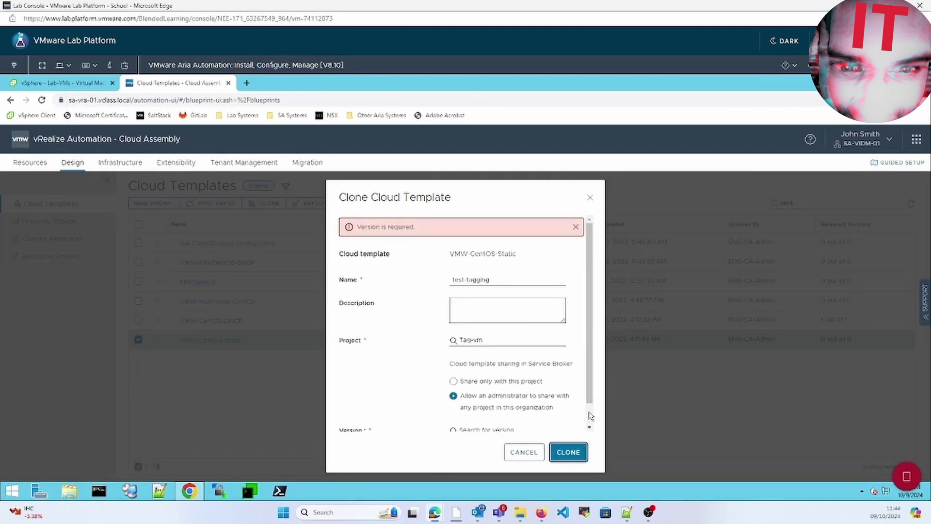
scroll(589, 417, "down", 1)
left_click(521, 408)
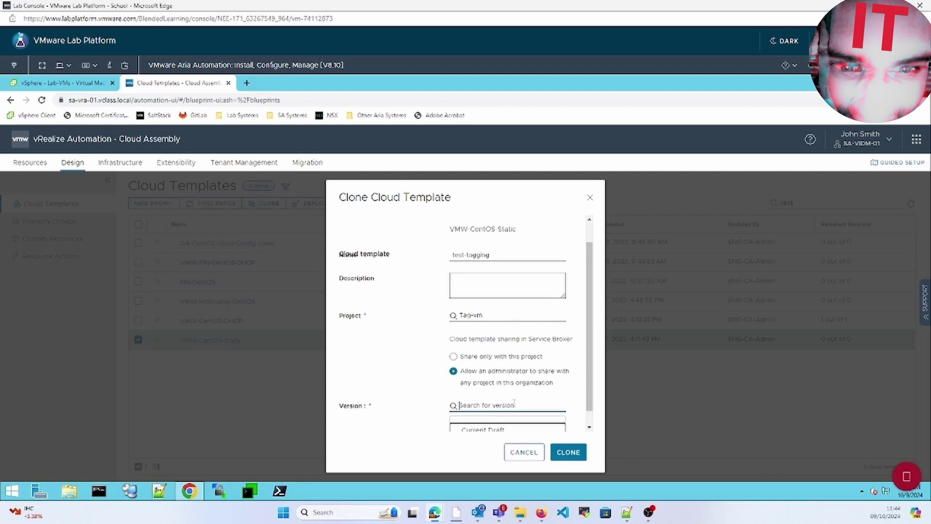
left_click(508, 429)
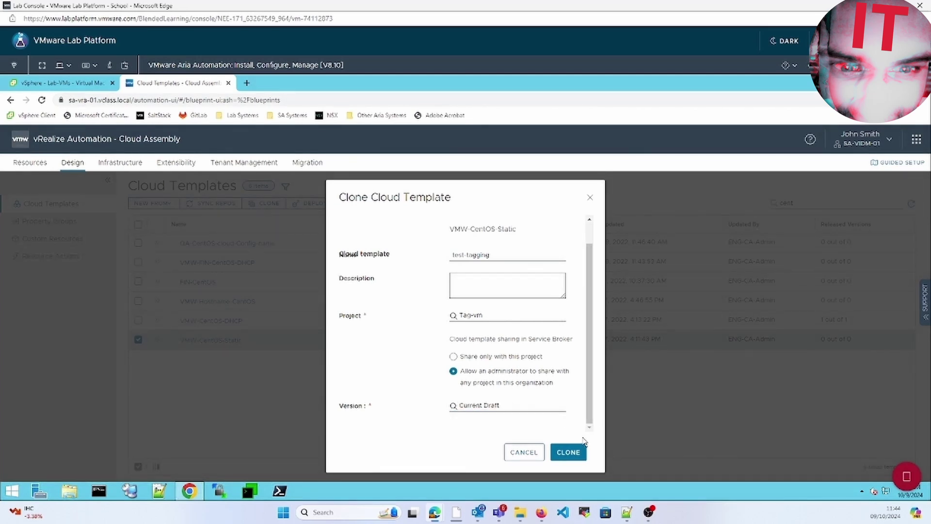
left_click(579, 454)
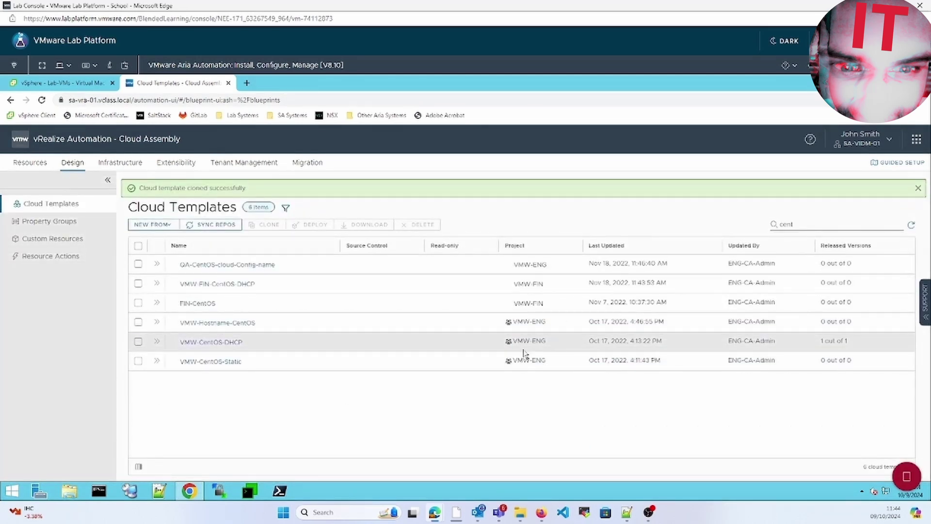
Step: Replace the template filter with 'tag' and open the test-tagging template
left_click(796, 223)
double_click(796, 223)
key("BackSpace")
type("tag")
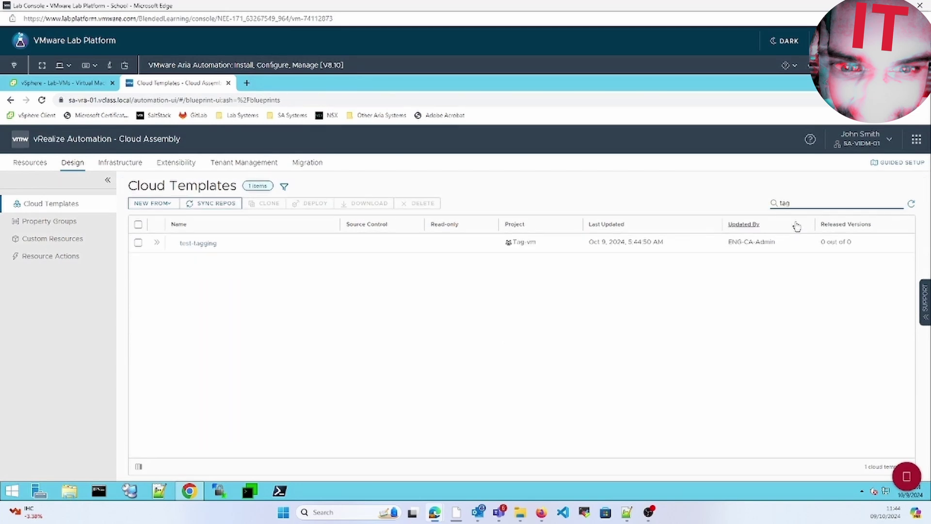
left_click(209, 245)
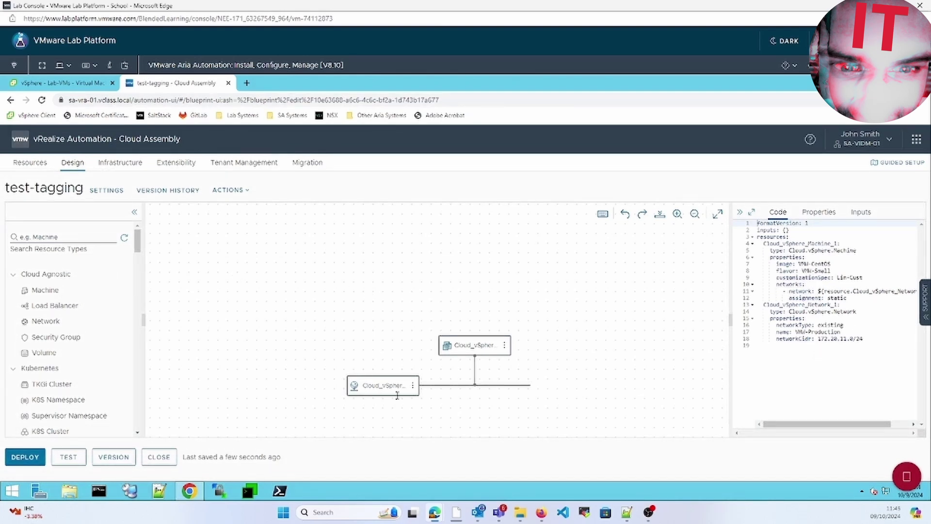
Step: Deploy the test-tagging template with the deployment name tagging-test
left_click(28, 458)
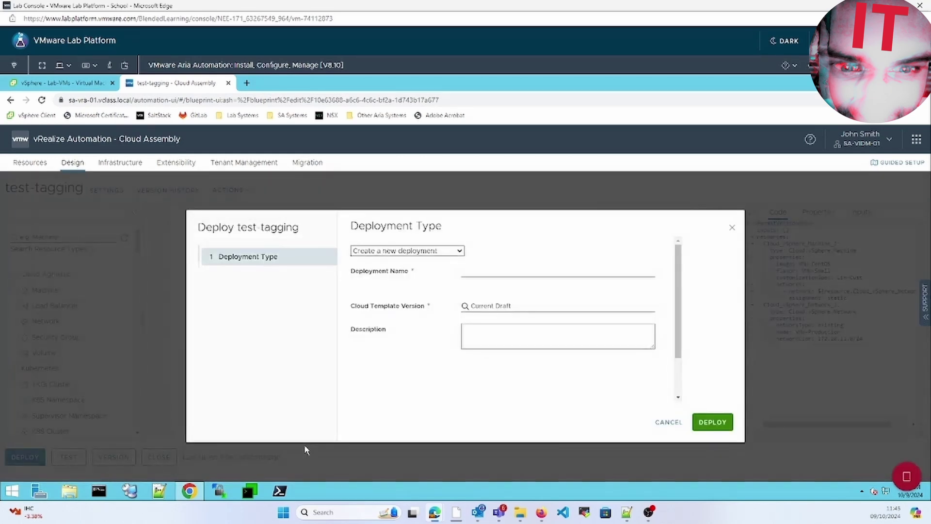
left_click(490, 270)
type("test")
left_click(712, 423)
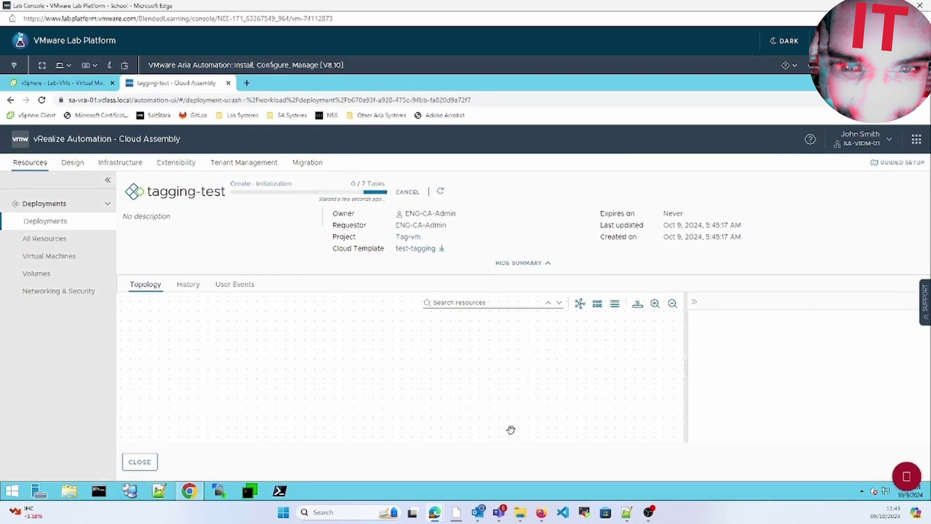
Step: Track tagging-test progress and its network and machine details, then watch the VM clone in vSphere
left_click(77, 84)
left_click(178, 83)
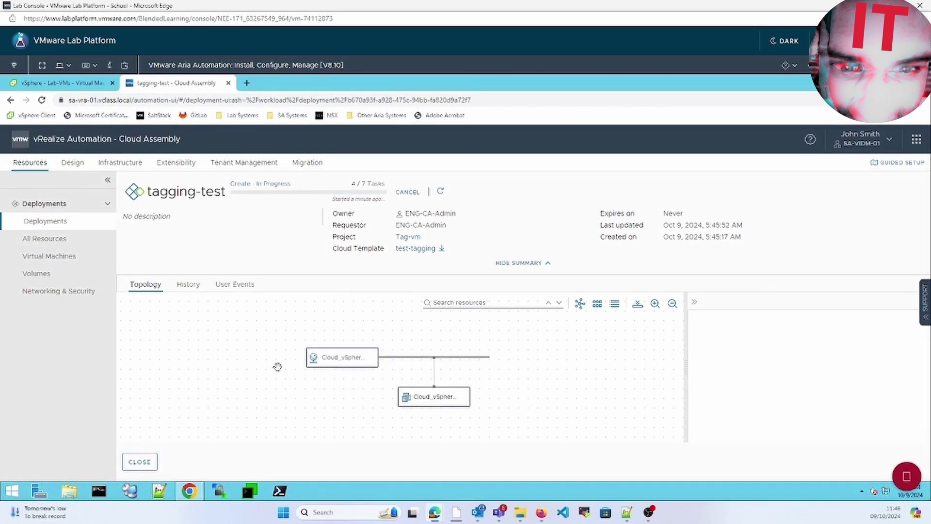
left_click(74, 85)
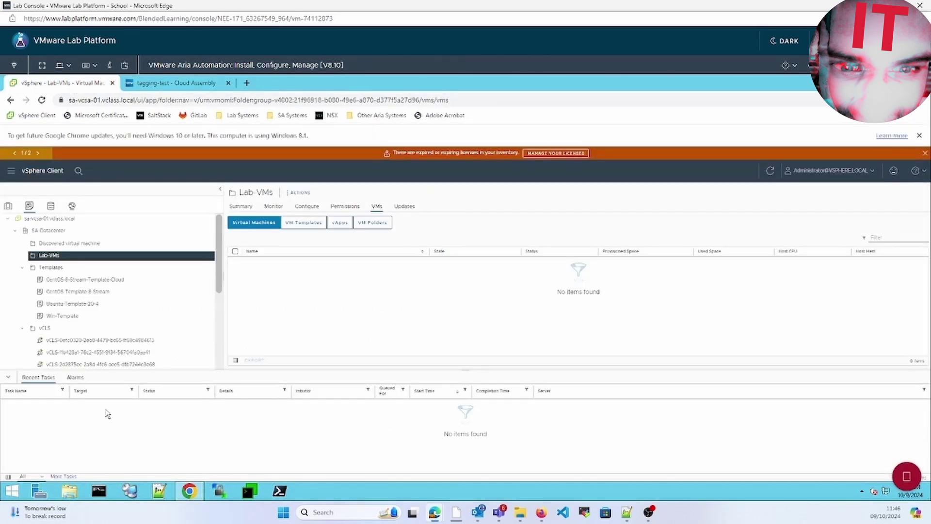
left_click(175, 85)
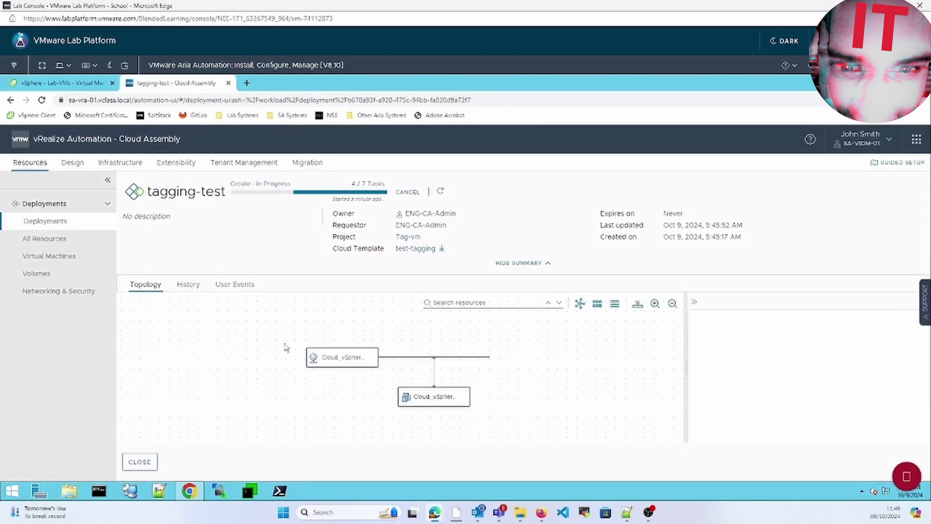
left_click(326, 352)
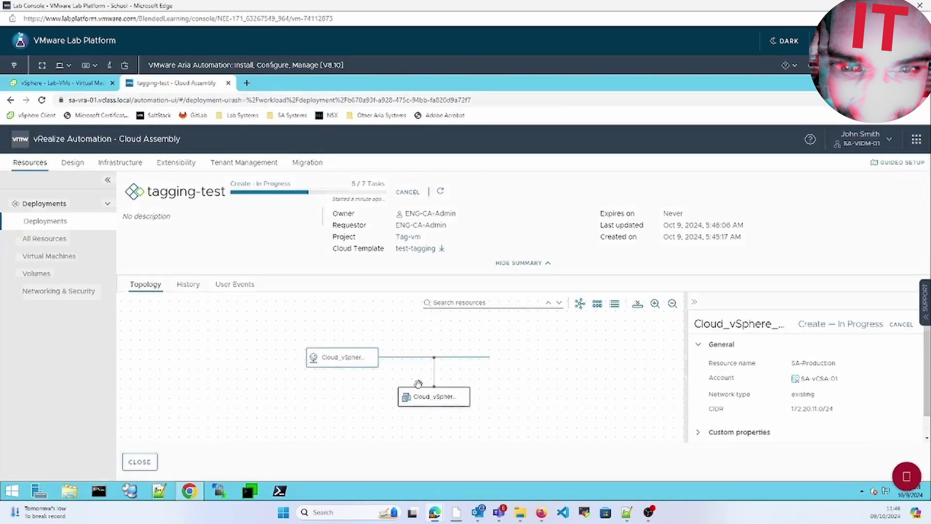
left_click(419, 392)
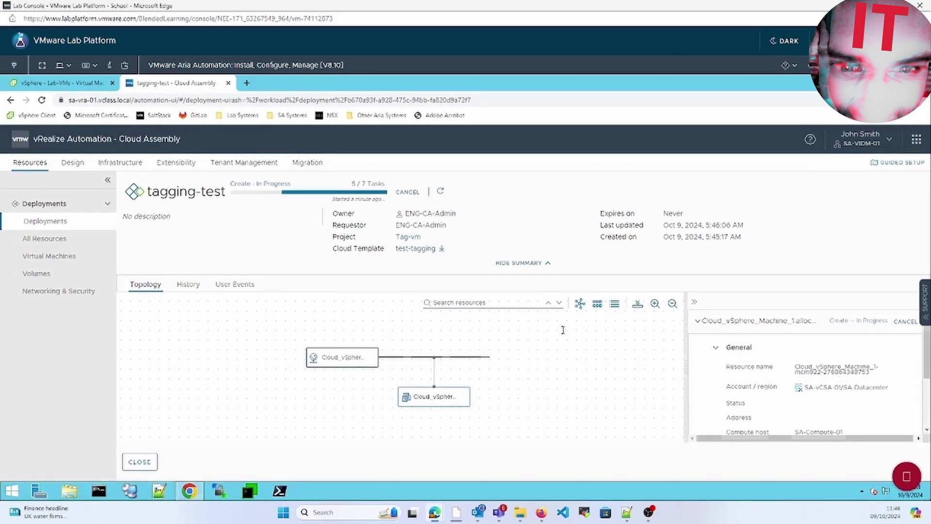
left_click(63, 84)
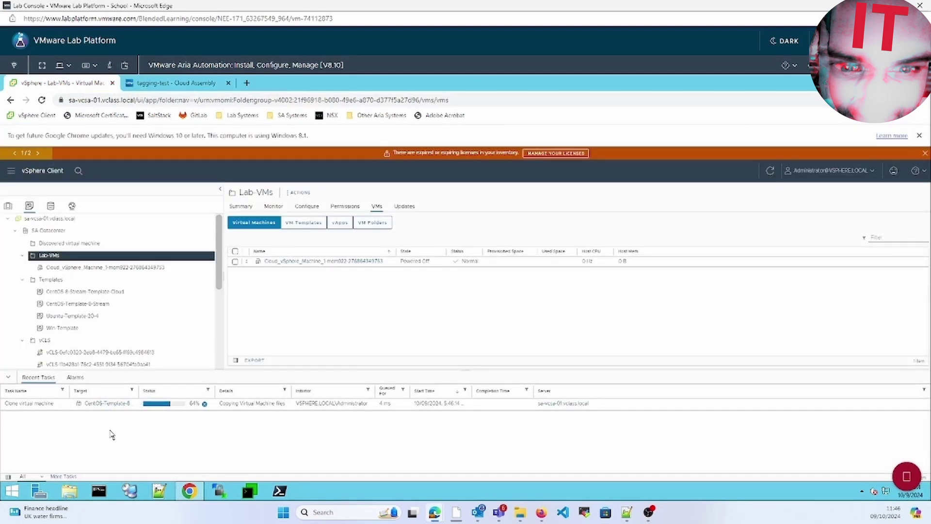
Step: Open and refresh the new Cloud_vSphere_Machine summary to see its vm:important tag
left_click(117, 268)
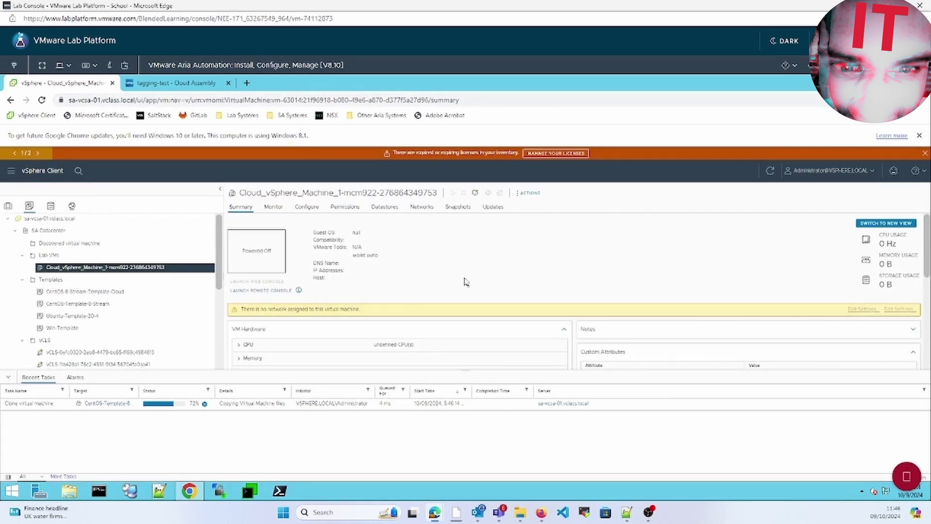
scroll(465, 282, "down", 5)
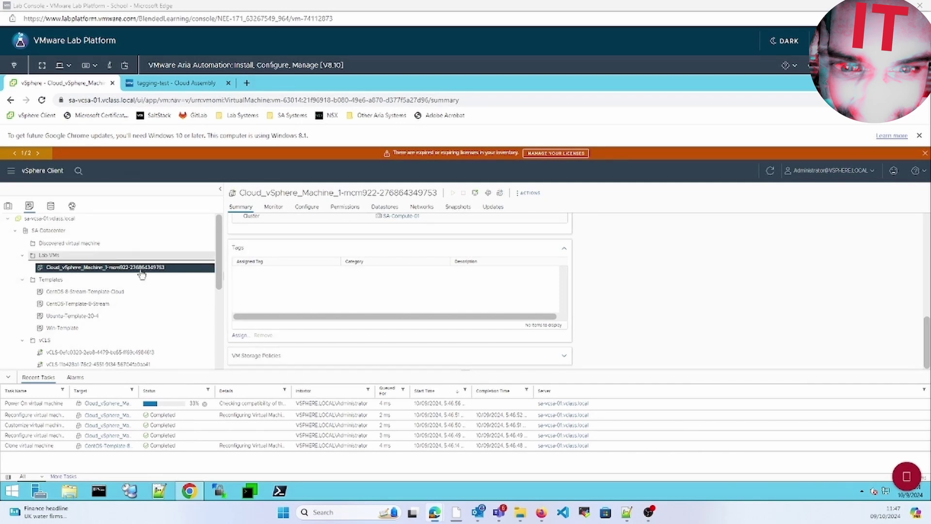
left_click(49, 255)
left_click(109, 267)
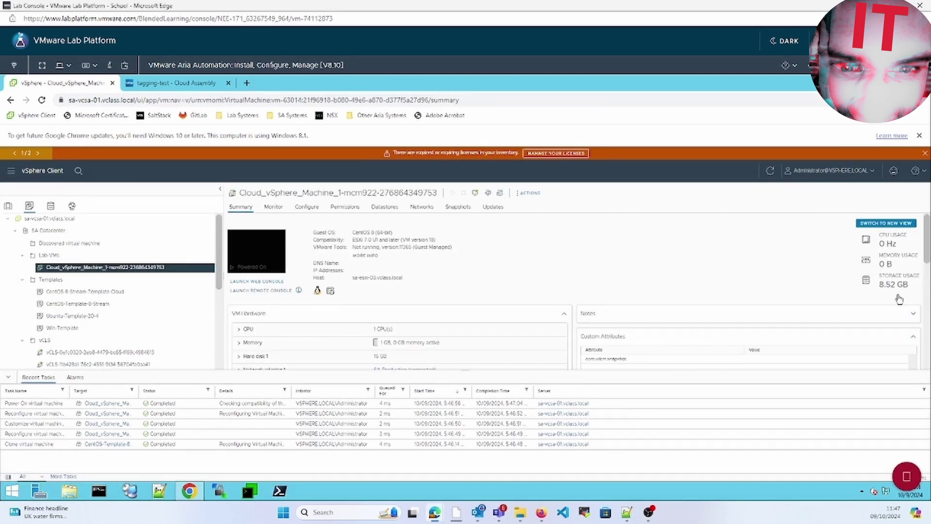
scroll(918, 310, "down", 3)
scroll(927, 323, "down", 2)
scroll(927, 325, "down", 2)
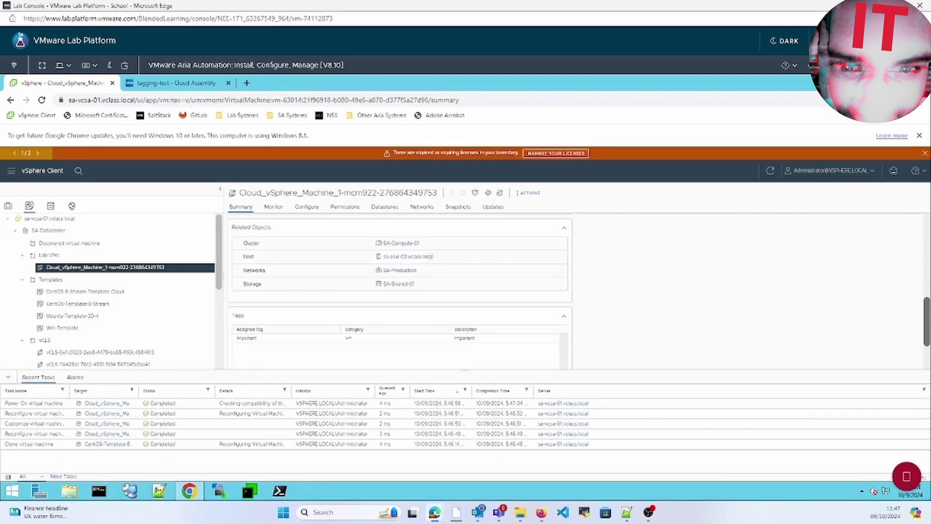